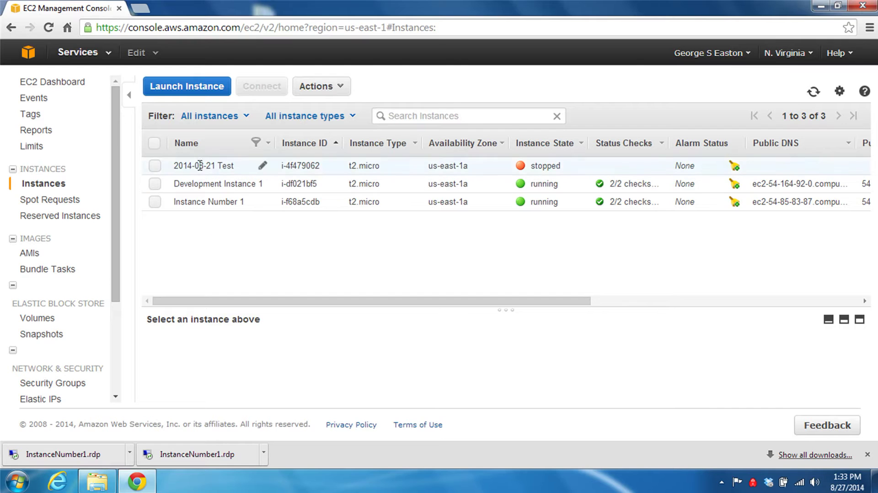
# - Go to the console home, open the EC2 service and show the list of instances
pyautogui.click(89, 59)
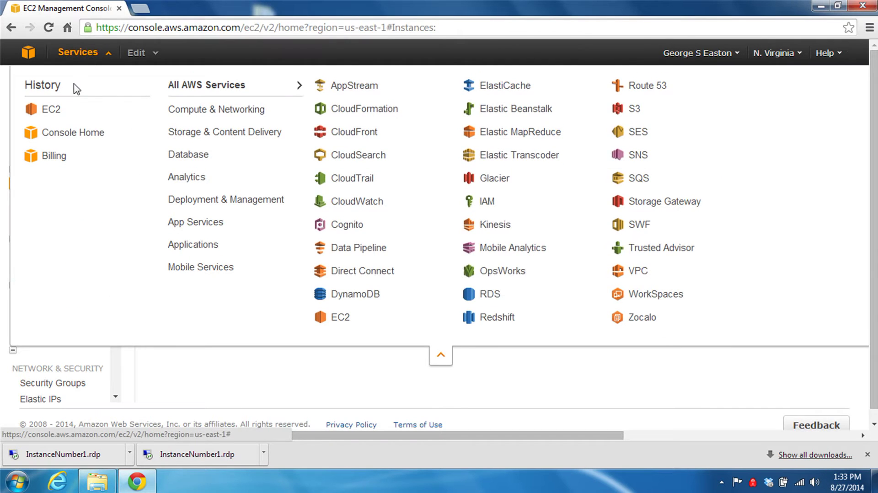
pyautogui.click(75, 137)
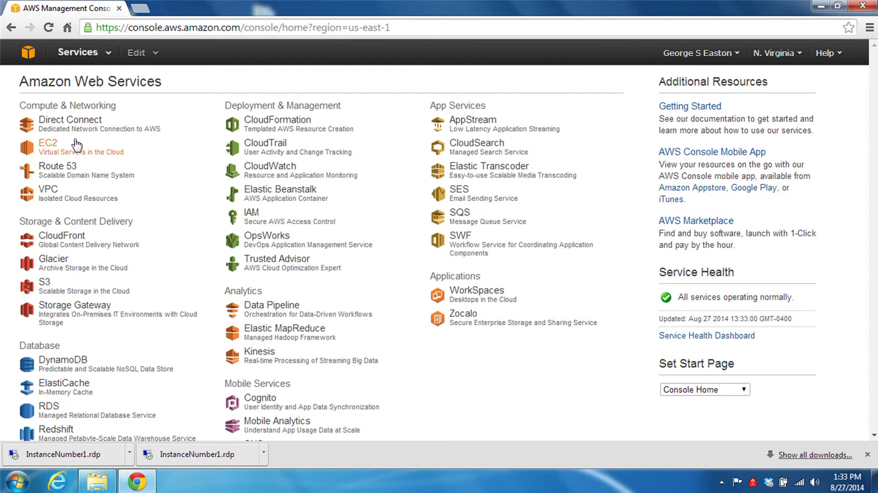
pyautogui.click(46, 149)
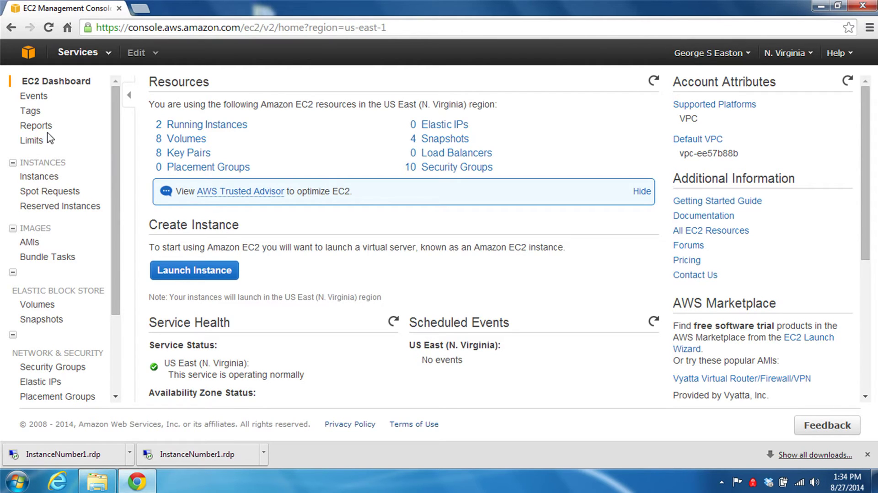
pyautogui.click(45, 181)
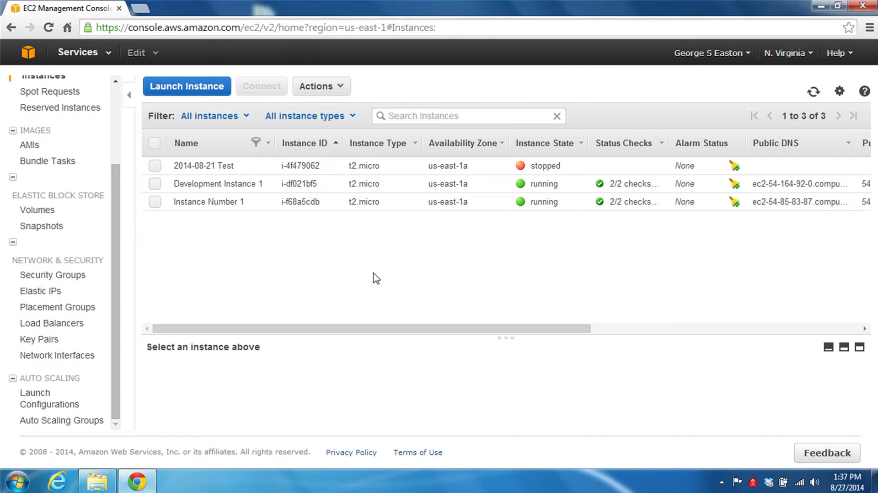
# - Open InstanceData.xlsx from the Instance Data folder and review the recorded AWS ID, DNS name, IP and login of Instance Number 1
pyautogui.click(79, 483)
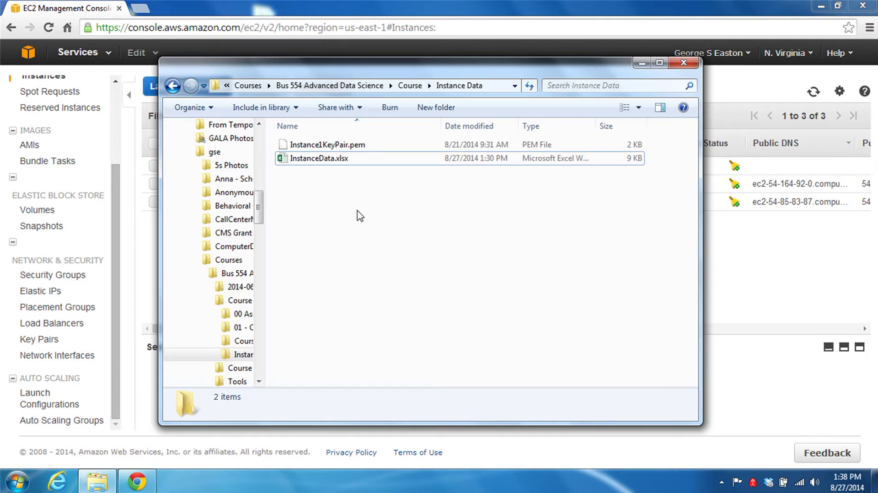
pyautogui.click(317, 160)
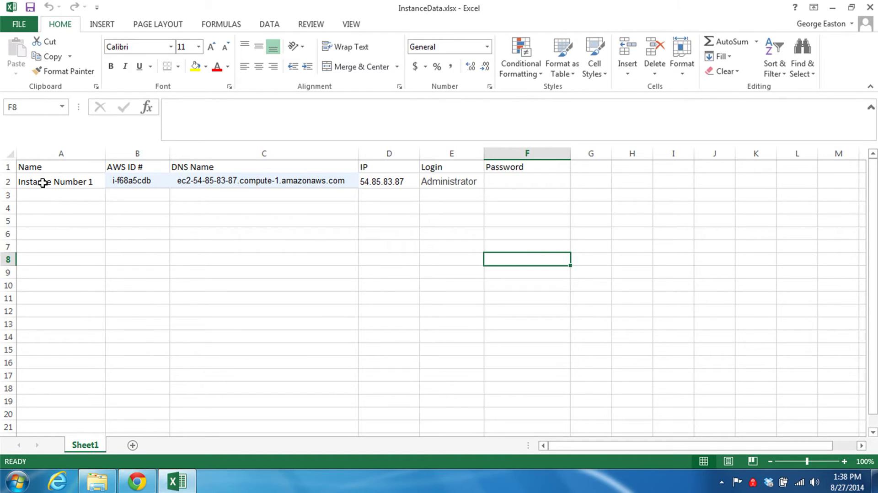
pyautogui.click(125, 181)
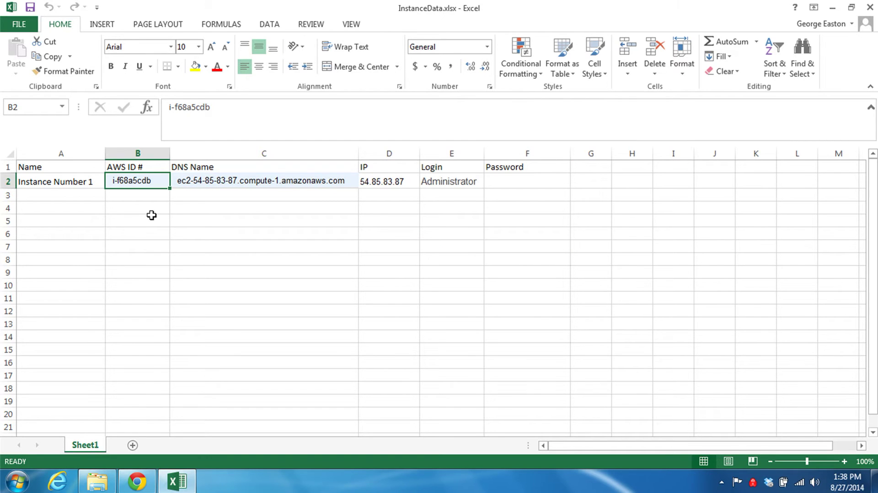
pyautogui.click(204, 182)
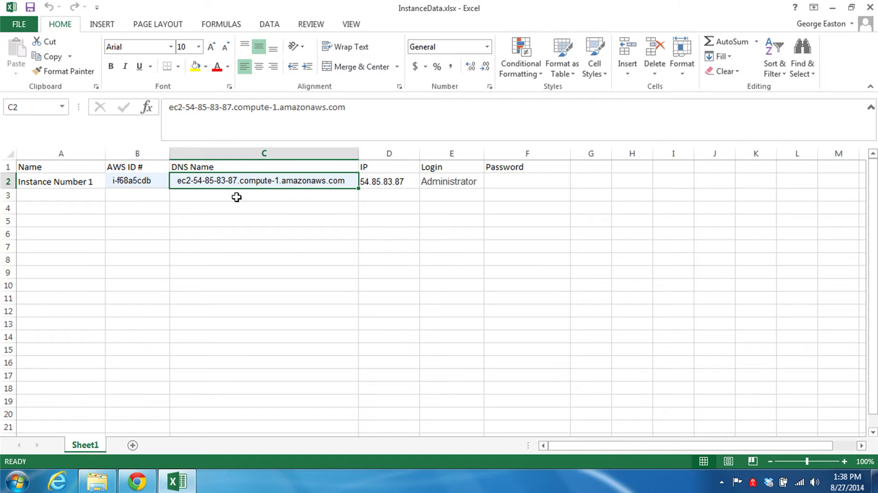
pyautogui.click(379, 180)
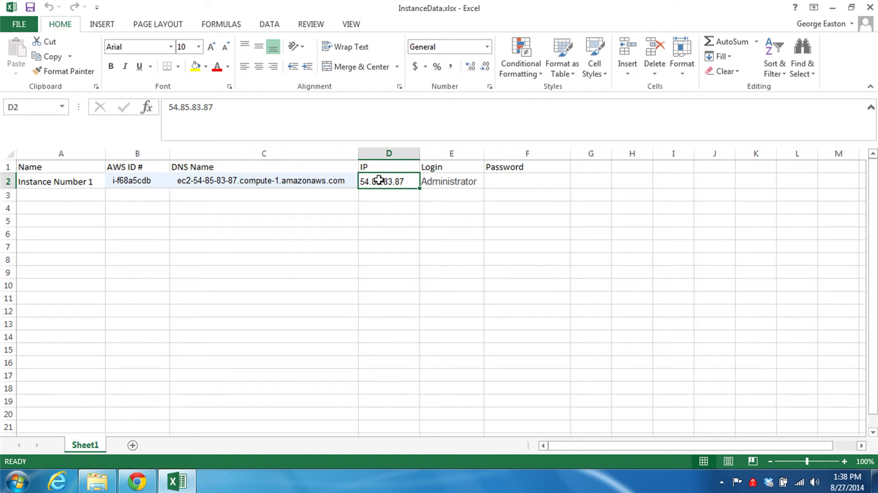
pyautogui.click(442, 182)
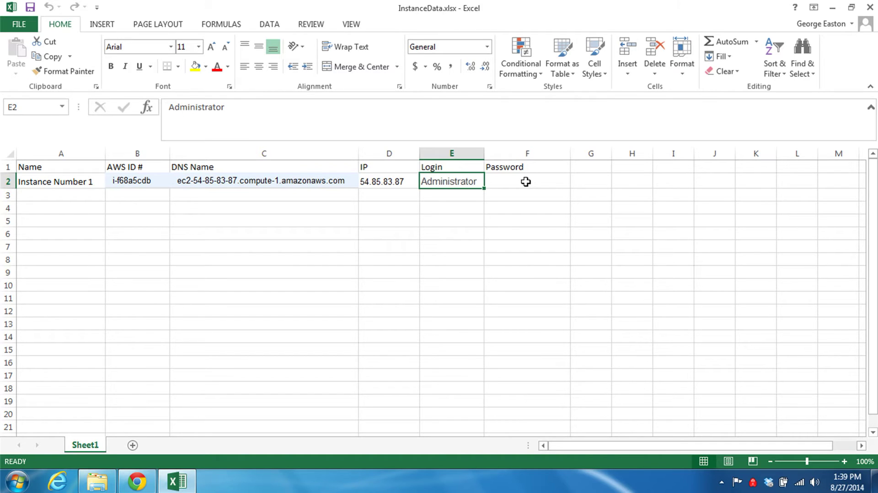
# - Look over the Instance Data folder, then switch to Chrome and check the public DNS and IP columns of the instances list
pyautogui.click(98, 481)
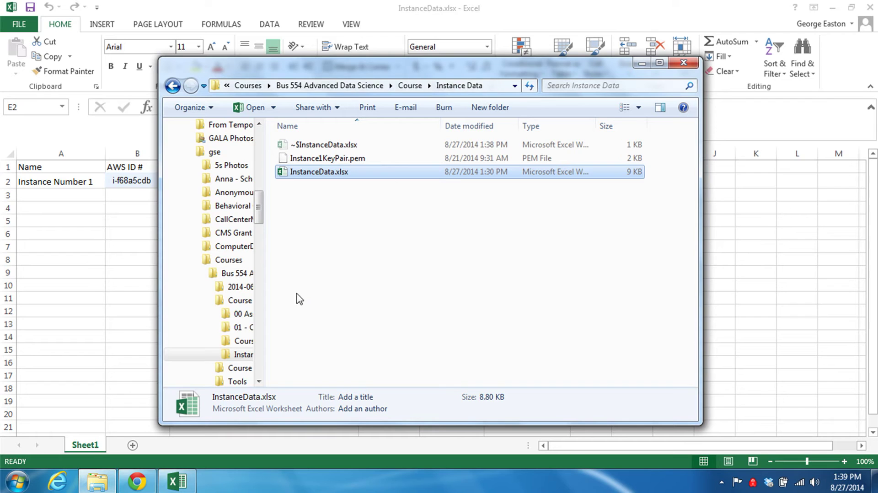
pyautogui.click(139, 480)
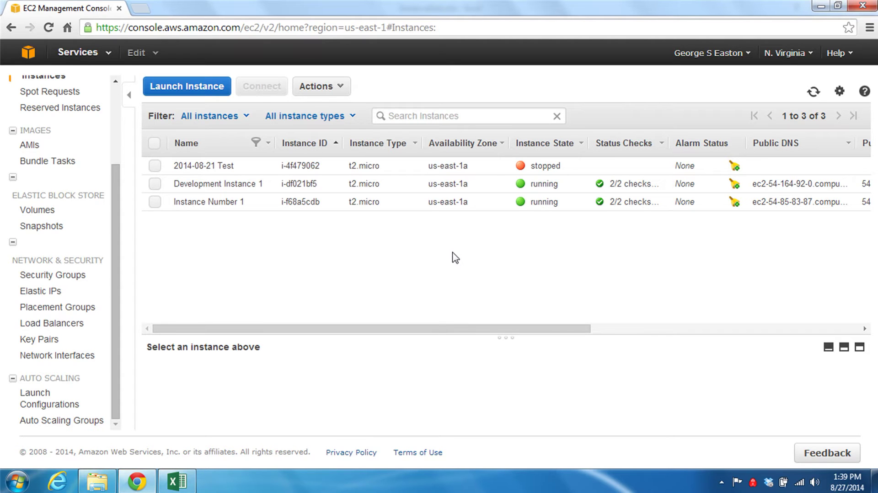
pyautogui.moveTo(492, 329); pyautogui.dragTo(617, 342)
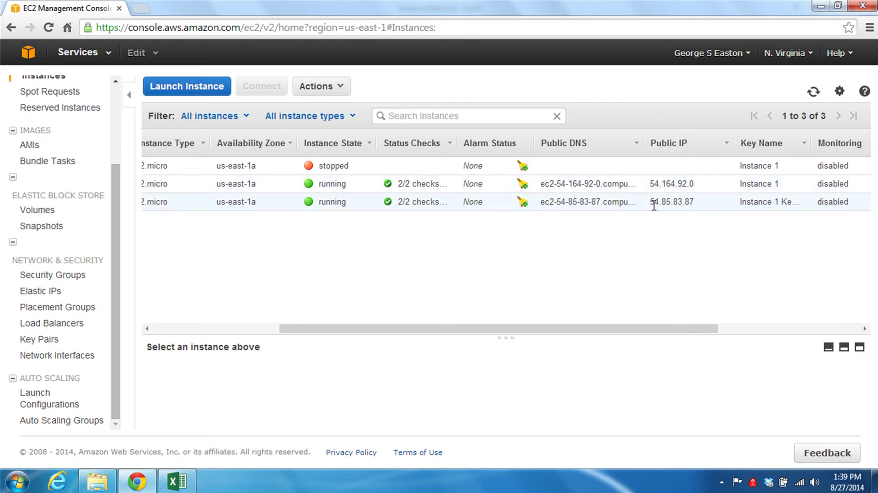
pyautogui.moveTo(646, 329); pyautogui.dragTo(462, 361)
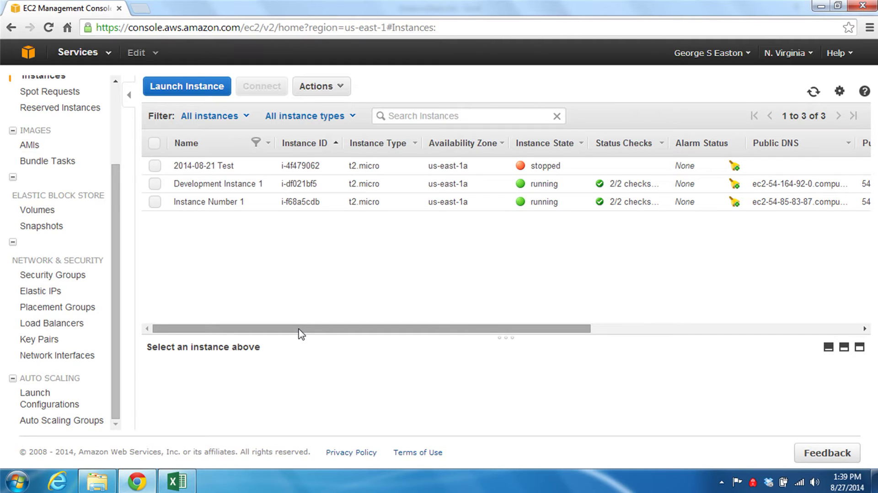
# - Select Instance Number 1, open its connection details and start downloading the remote desktop file
pyautogui.click(155, 203)
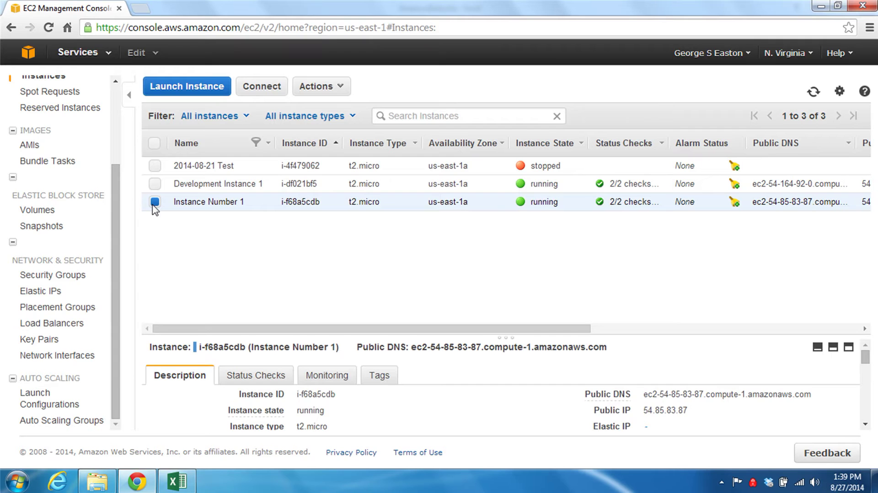
pyautogui.click(269, 92)
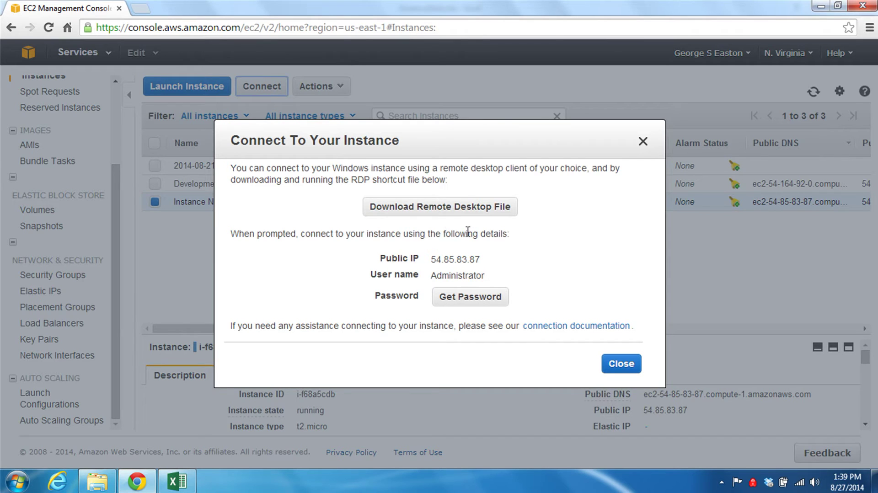
pyautogui.click(443, 208)
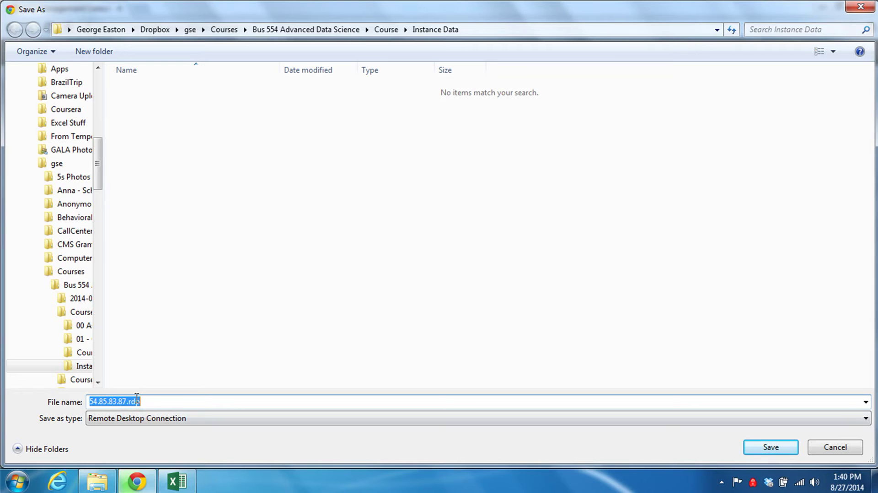
# - Save the remote desktop file as InstanceNumber1.rdp in the Instance Data folder, check it there and return to the connection details
pyautogui.click(125, 402)
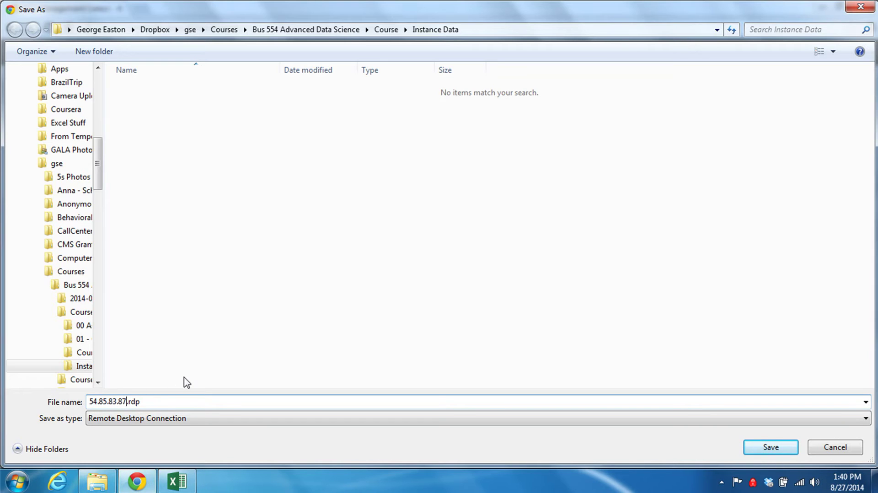
pyautogui.press('BackSpace')
pyautogui.press('BackSpace')
pyautogui.press('BackSpace')
pyautogui.press('BackSpace')
pyautogui.press('BackSpace')
pyautogui.press('BackSpace')
pyautogui.press('BackSpace')
pyautogui.press('BackSpace')
pyautogui.press('BackSpace')
pyautogui.press('BackSpace')
pyautogui.press('BackSpace')
pyautogui.write('InstanceNumber1')
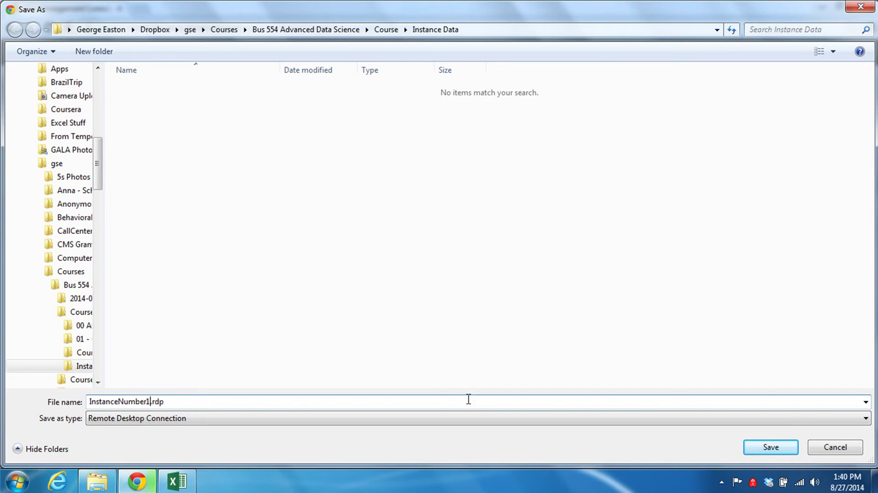
pyautogui.click(771, 447)
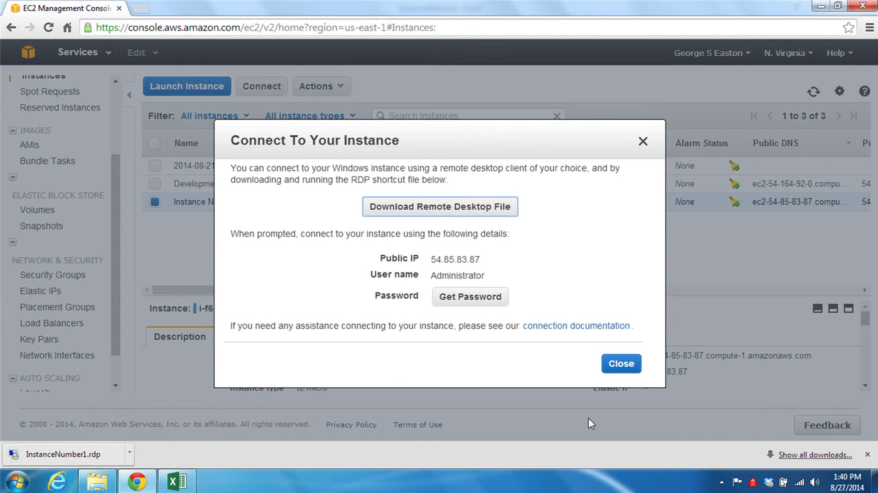
pyautogui.click(97, 481)
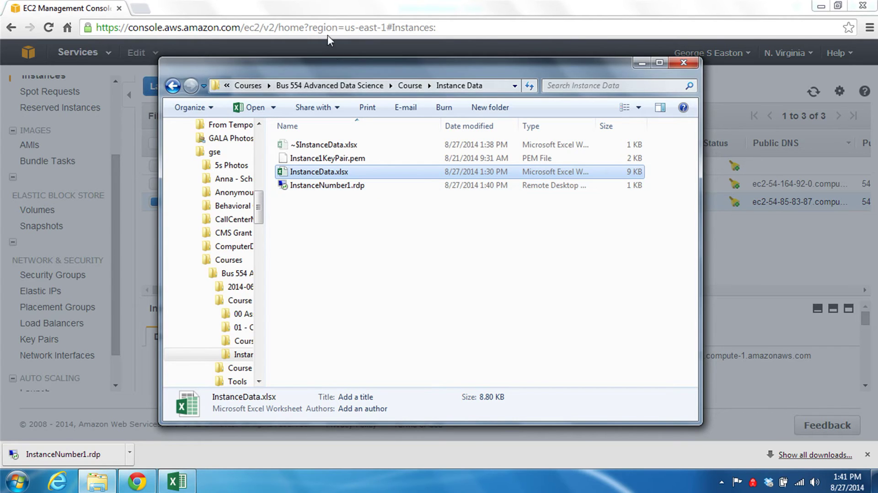
pyautogui.click(316, 10)
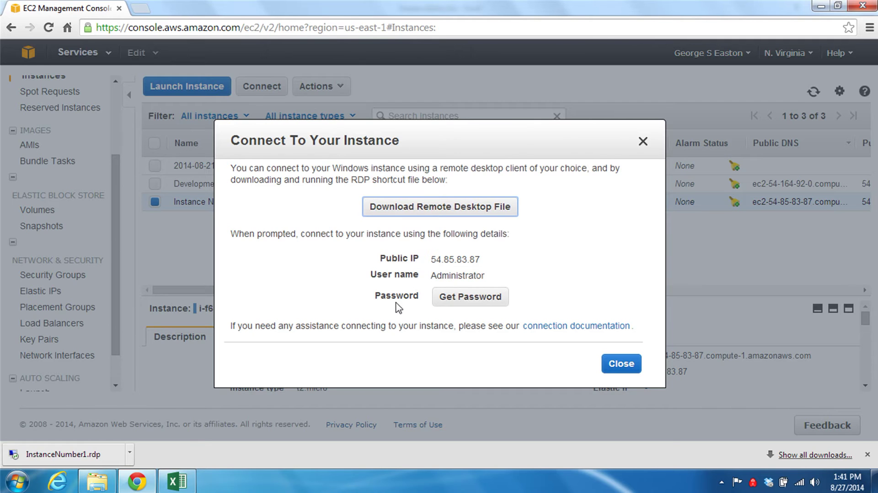
# - Retrieve the Administrator password of Instance Number 1 by decrypting it with the key pair file Instance1KeyPair.pem
pyautogui.click(477, 302)
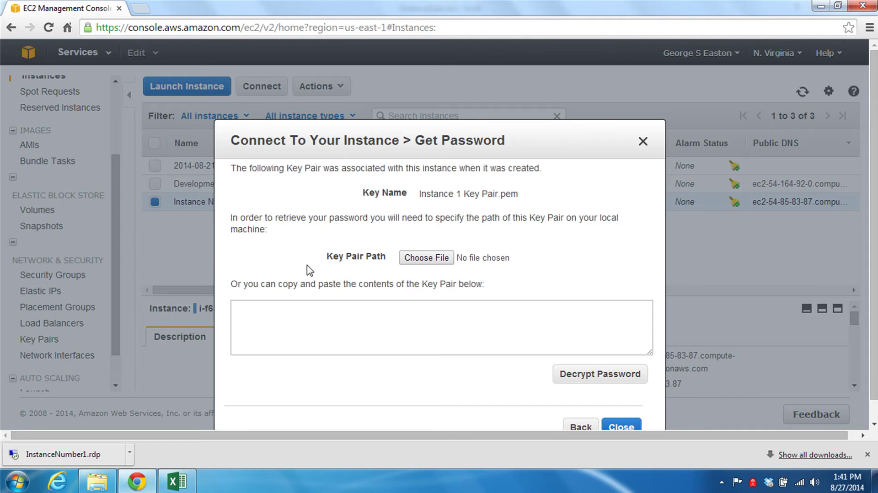
pyautogui.click(433, 260)
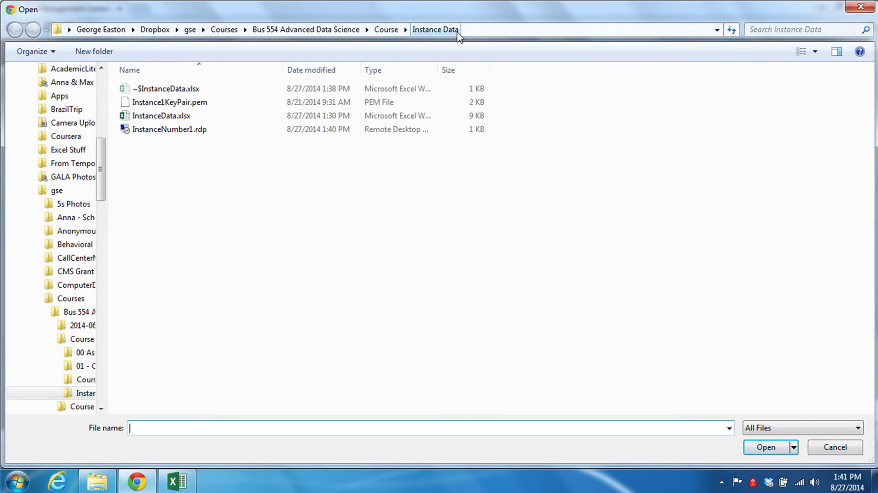
pyautogui.click(192, 103)
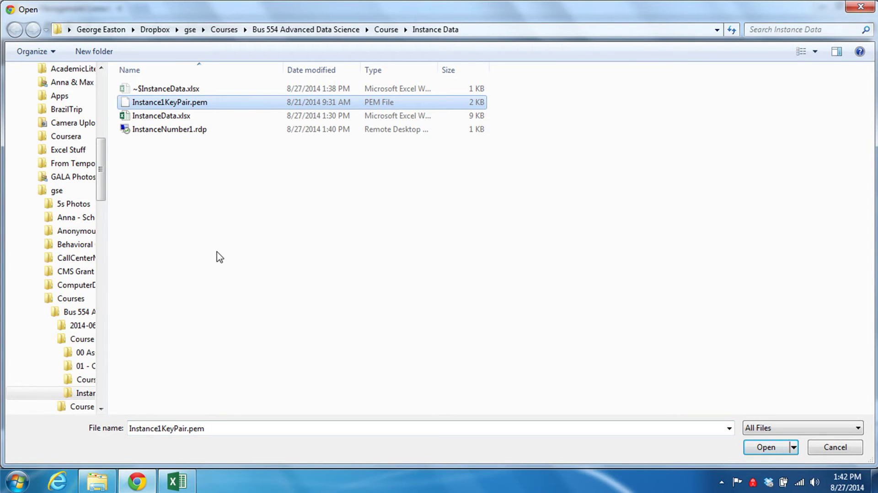
pyautogui.click(765, 448)
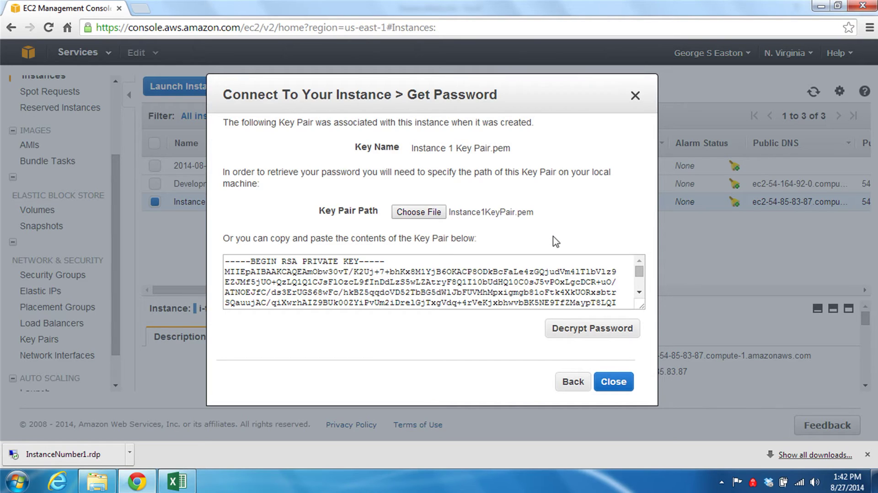
pyautogui.click(567, 328)
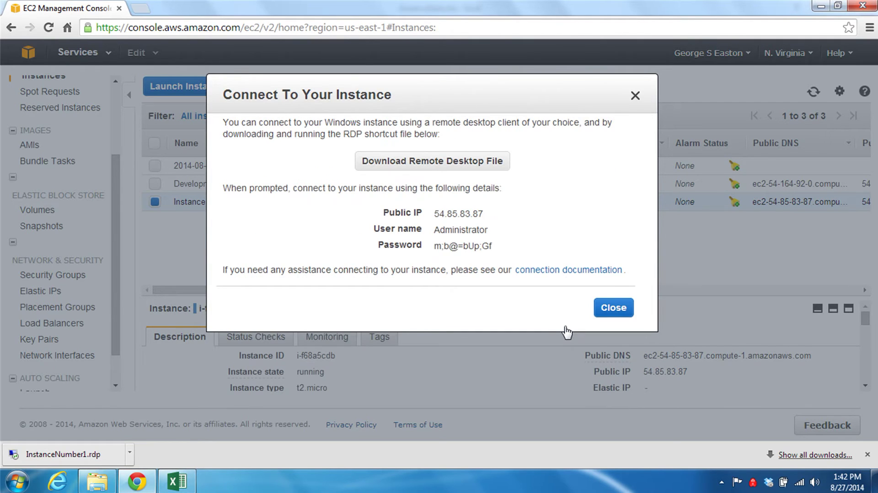
# - Copy the decrypted Administrator password and paste it into the Password cell F2 of InstanceData.xlsx in Excel
pyautogui.tripleClick(453, 247)
pyautogui.hotkey('ctrl', 'c')
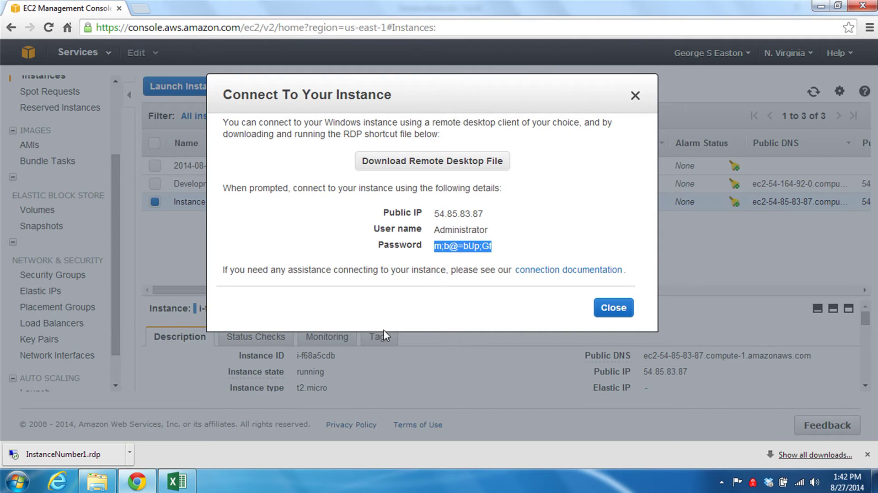
pyautogui.click(182, 486)
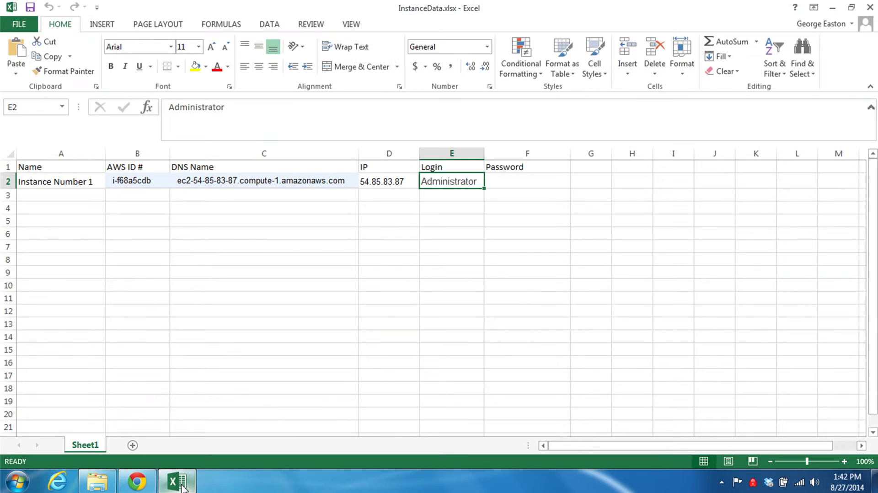
pyautogui.click(503, 181)
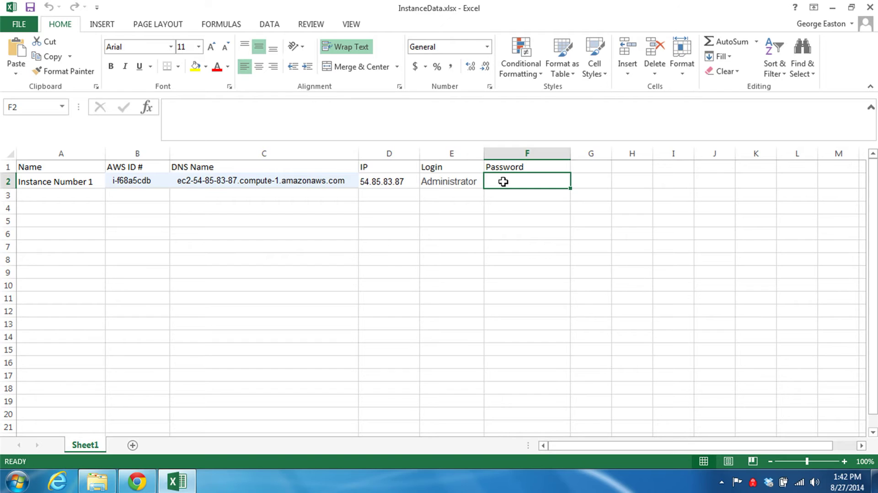
pyautogui.hotkey('ctrl', 'v')
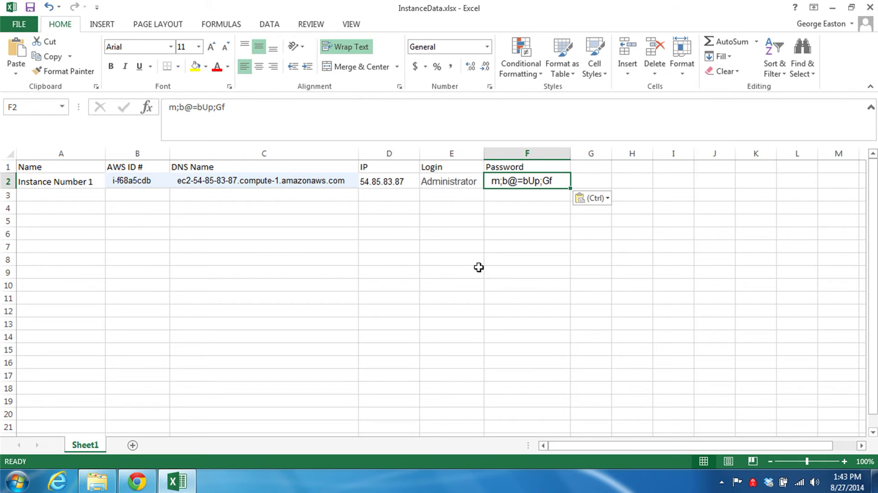
pyautogui.press('Escape')
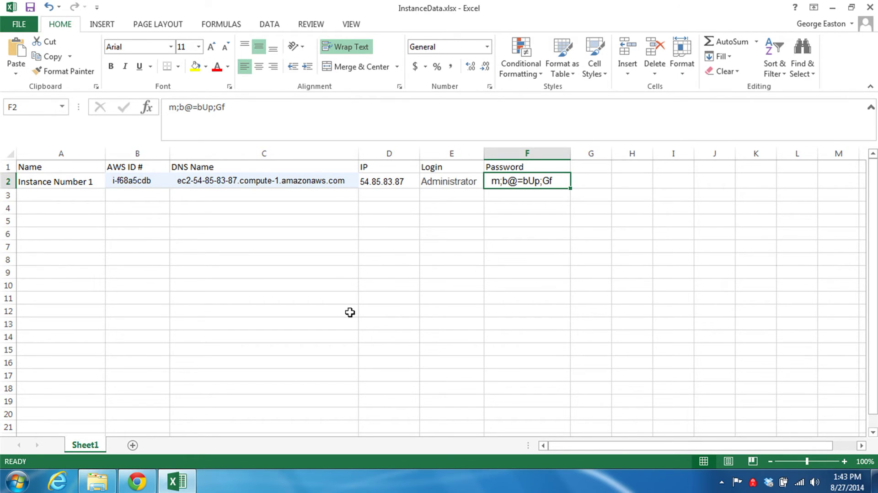
# - Close the connection details in Chrome and bring up the Instance Data folder in File Explorer
pyautogui.click(137, 481)
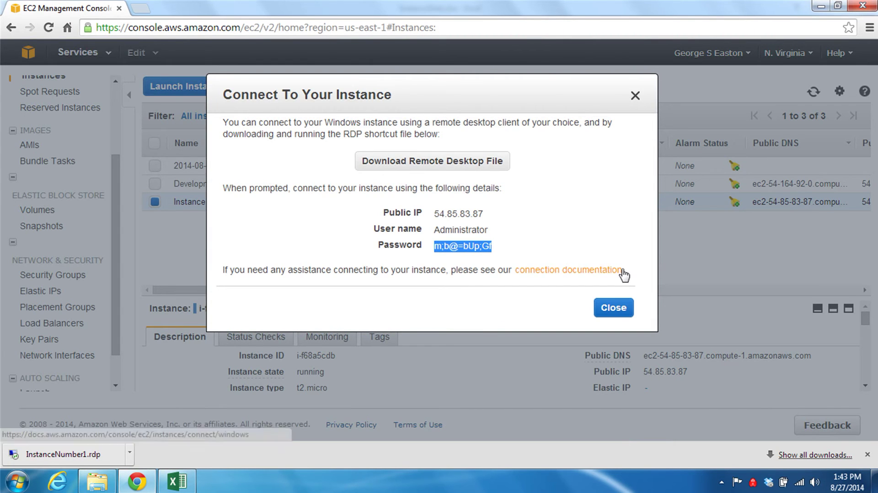
pyautogui.click(617, 309)
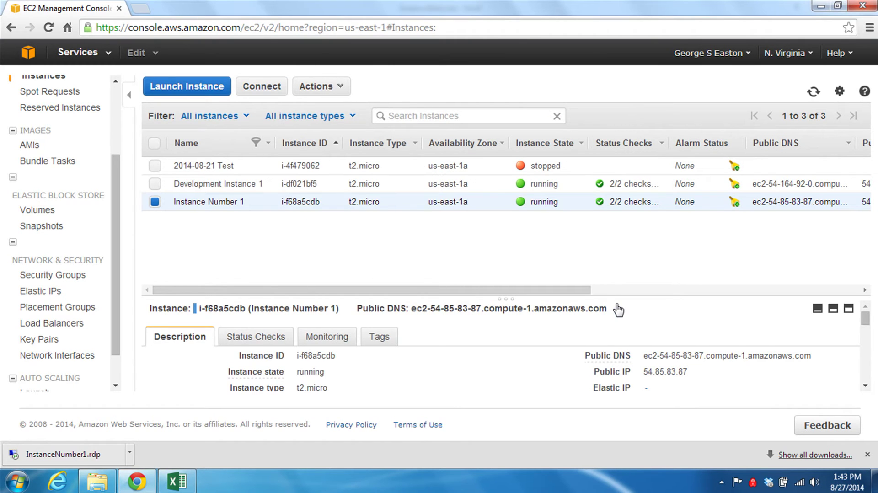
pyautogui.click(106, 485)
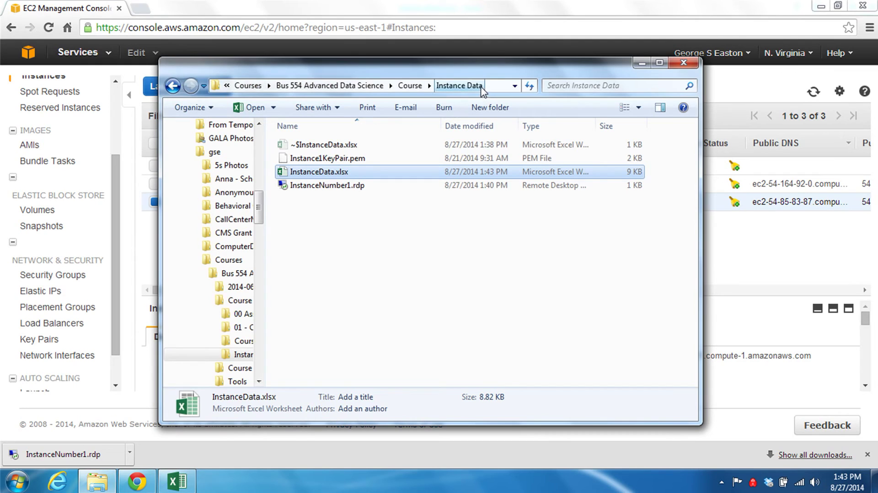
# - Launch the remote desktop connection from InstanceNumber1.rdp and agree to connect despite the unknown publisher
pyautogui.click(326, 186)
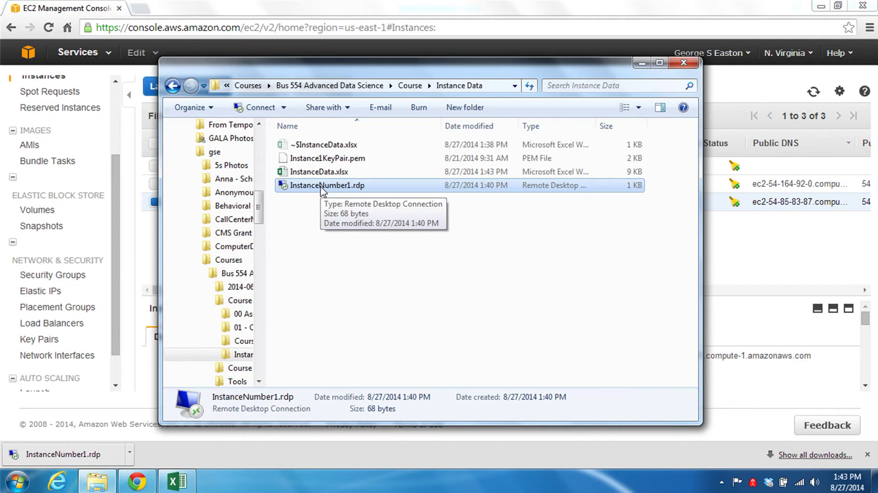
pyautogui.doubleClick(322, 186)
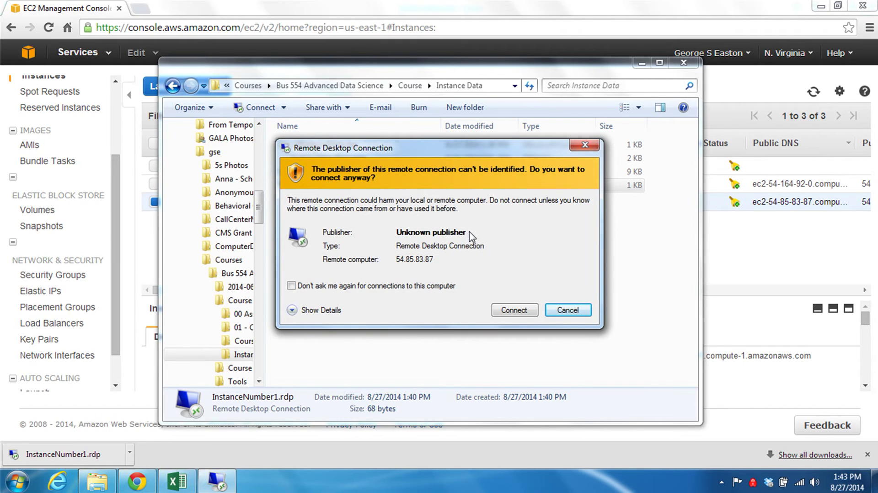
pyautogui.click(514, 312)
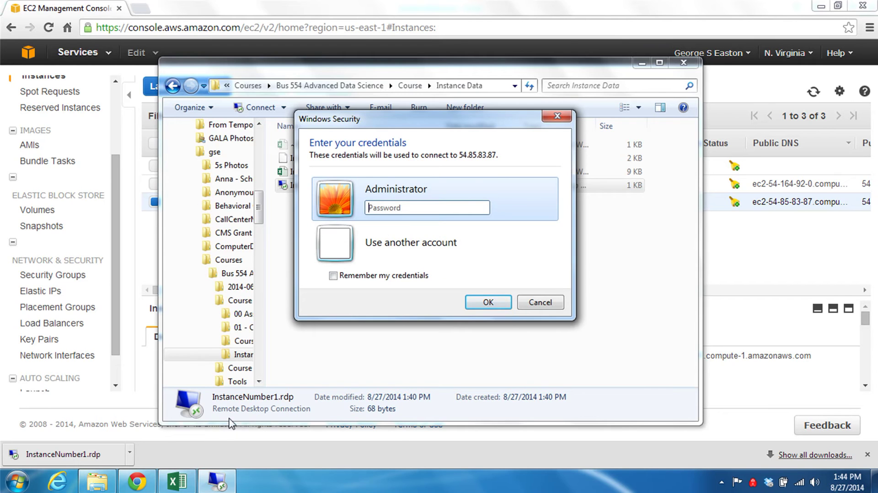
# - Sign in as Administrator with the password copied from cell F2 of InstanceData.xlsx in Excel, and accept the remote computer's untrusted certificate
pyautogui.click(187, 484)
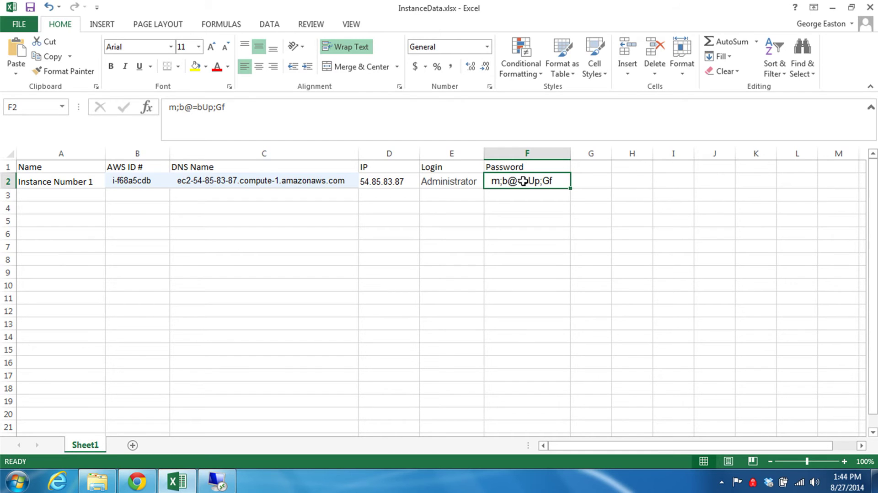
pyautogui.hotkey('ctrl', 'c')
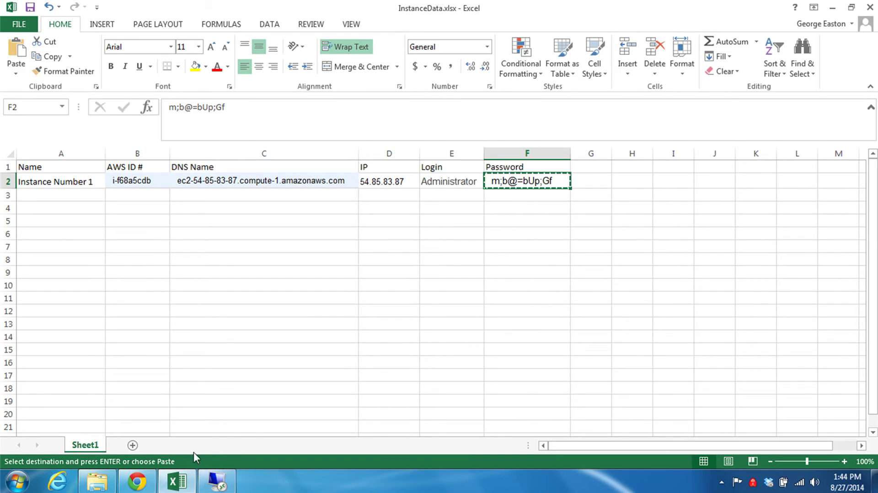
pyautogui.click(213, 484)
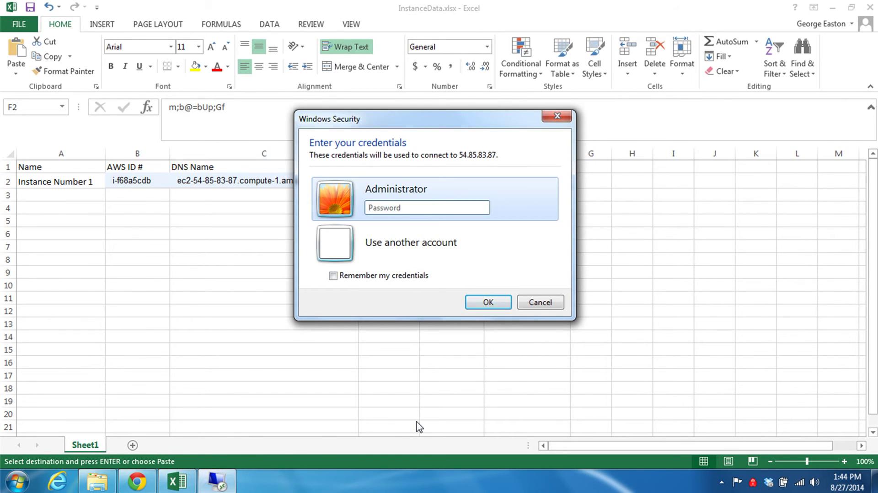
pyautogui.hotkey('ctrl', 'v')
pyautogui.click(494, 305)
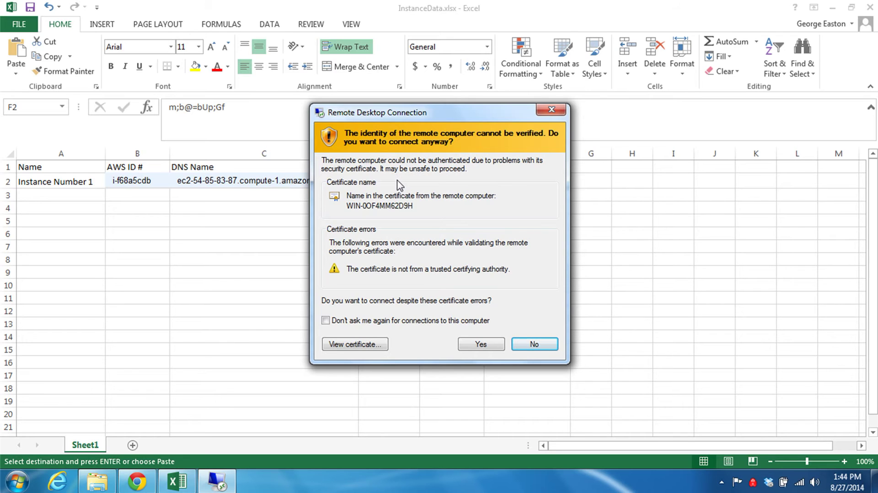
pyautogui.click(478, 344)
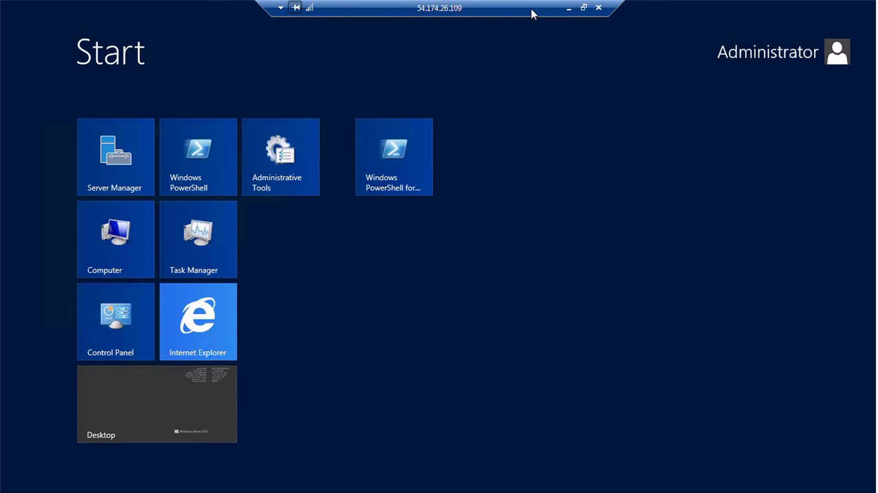
# - Switch the remote session to a window and back to full screen, minimize it, and slide its connection bar sideways
pyautogui.click(583, 7)
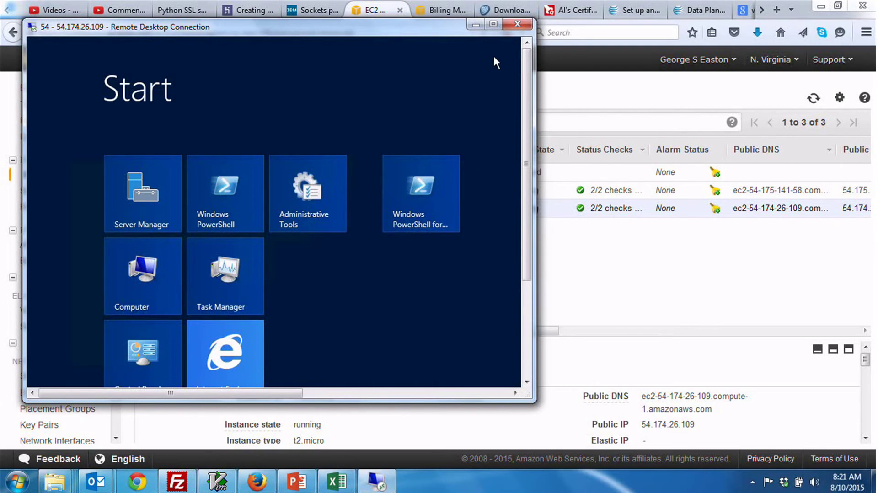
pyautogui.click(492, 26)
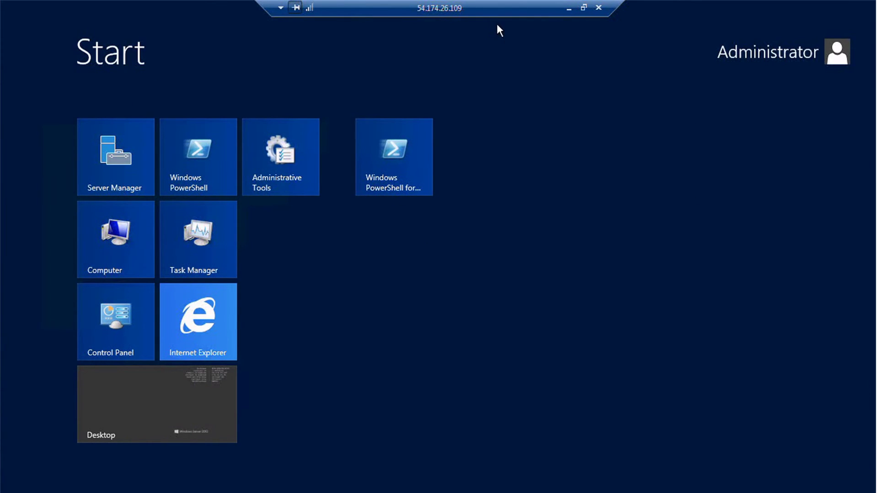
pyautogui.click(569, 8)
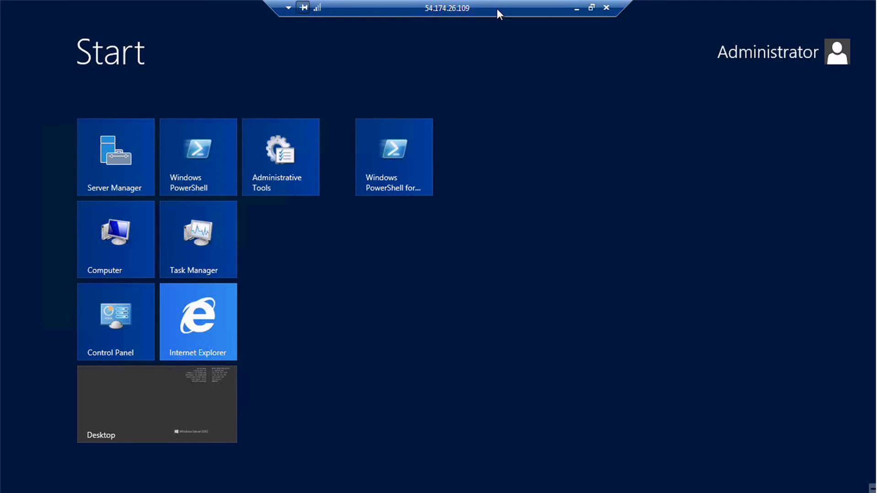
pyautogui.moveTo(497, 9); pyautogui.dragTo(595, 11)
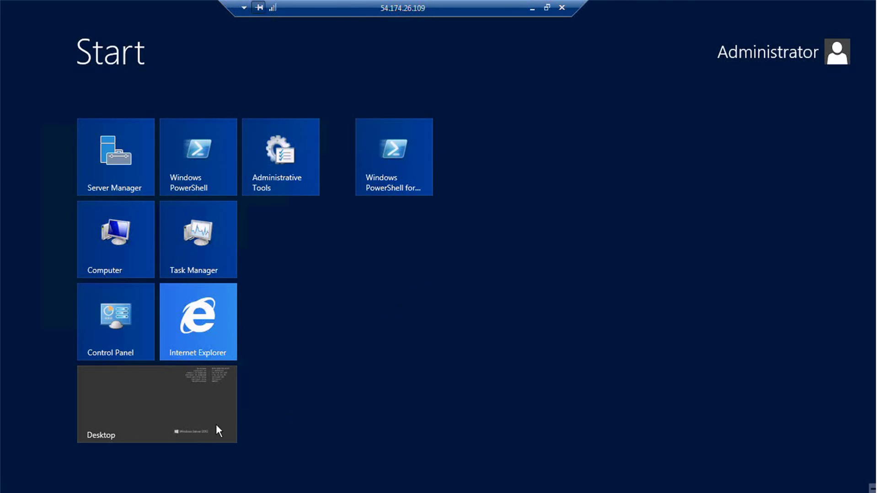
# - View the remote server's desktop and toggle between it and the Start screen, ending on the Start screen
pyautogui.click(156, 404)
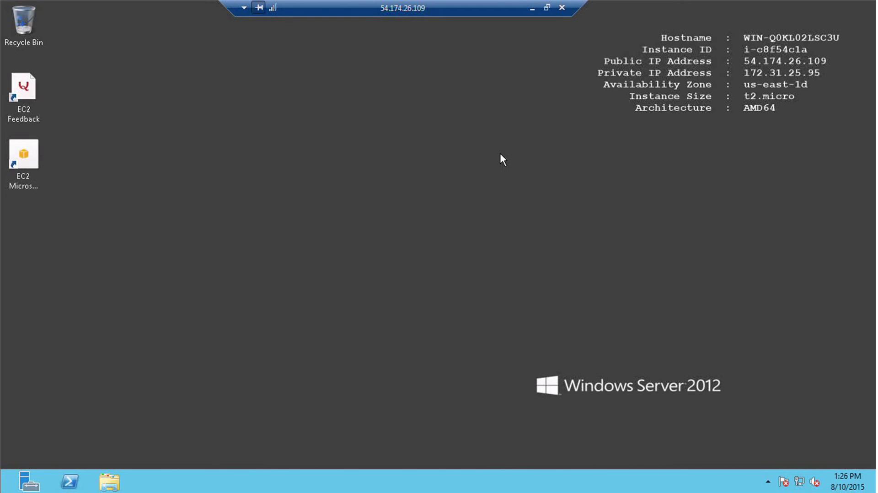
pyautogui.press('super')
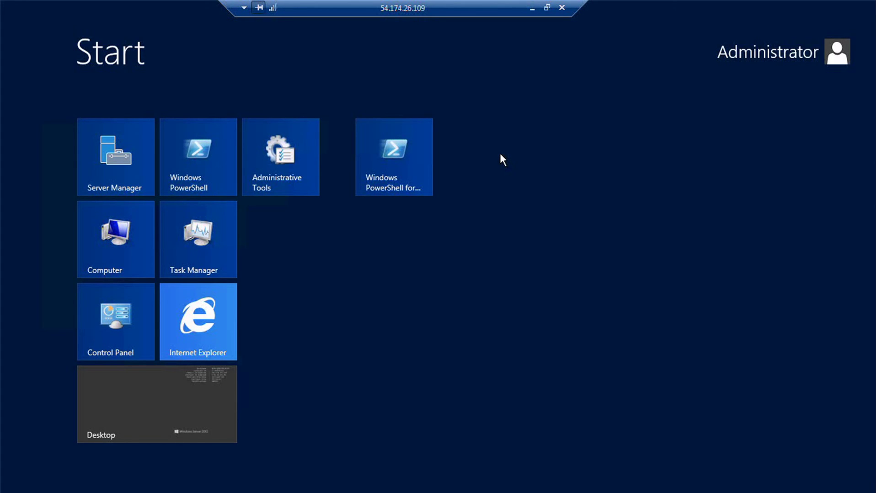
pyautogui.press('super')
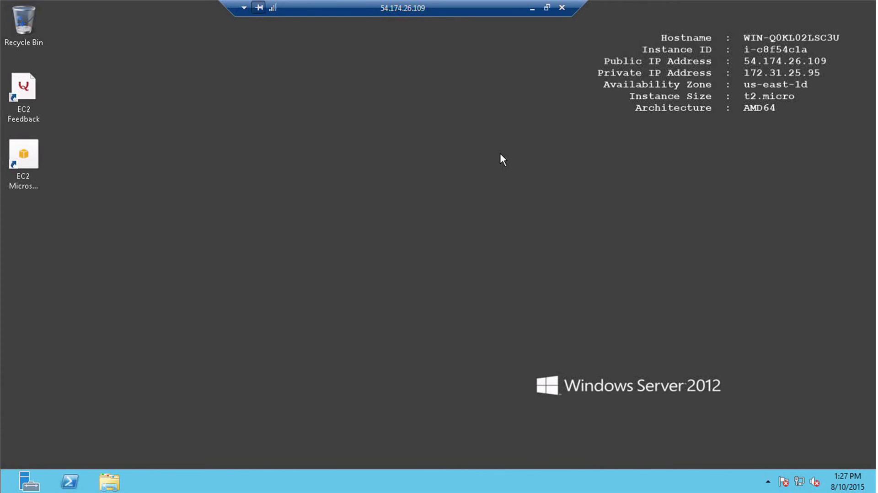
pyautogui.press('super')
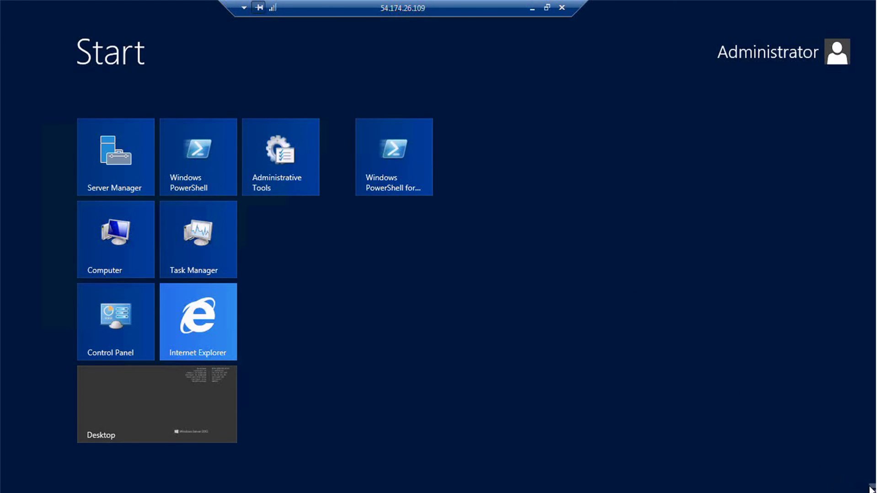
# - Look at the server's power options in Settings, then close them without choosing any and return to the Start screen
pyautogui.moveTo(869, 429)
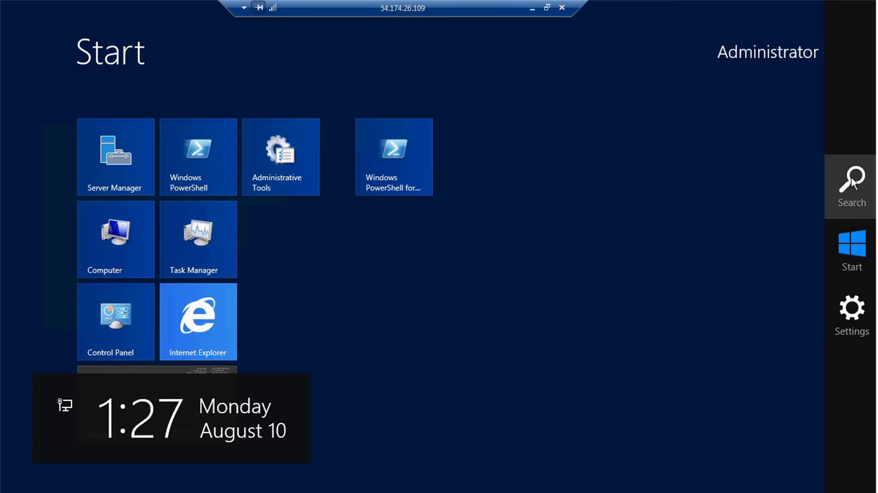
pyautogui.click(851, 311)
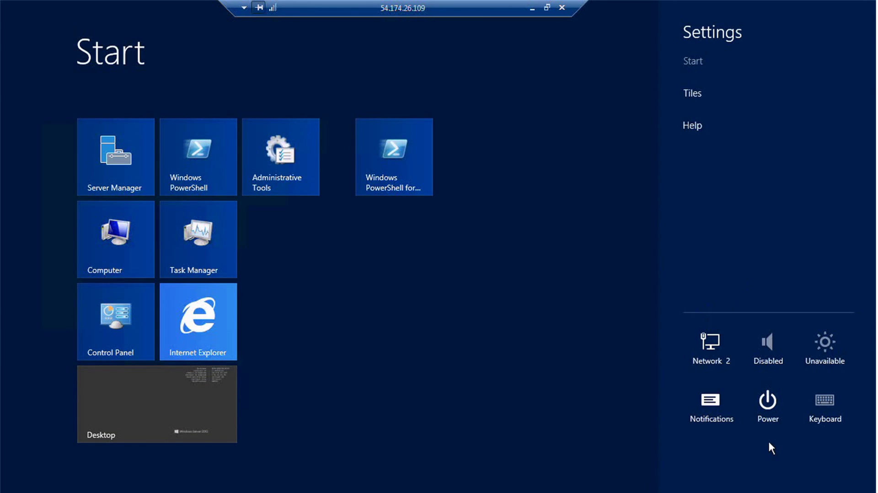
pyautogui.click(766, 404)
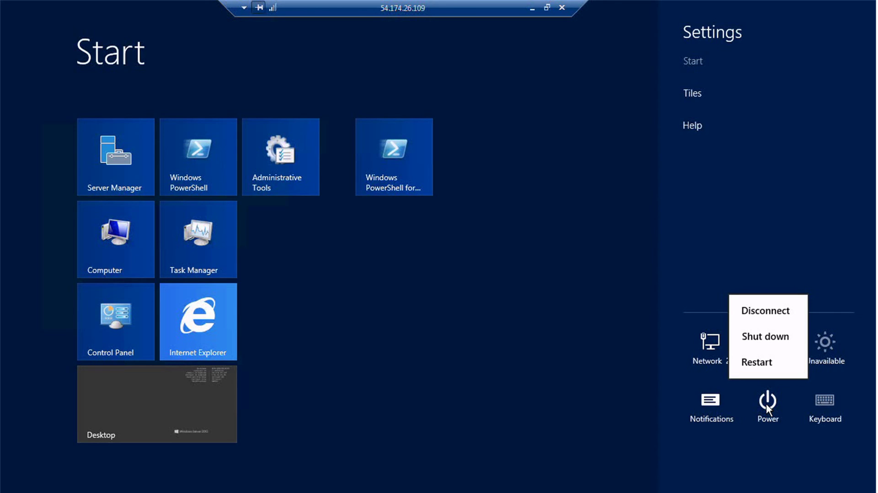
pyautogui.click(759, 207)
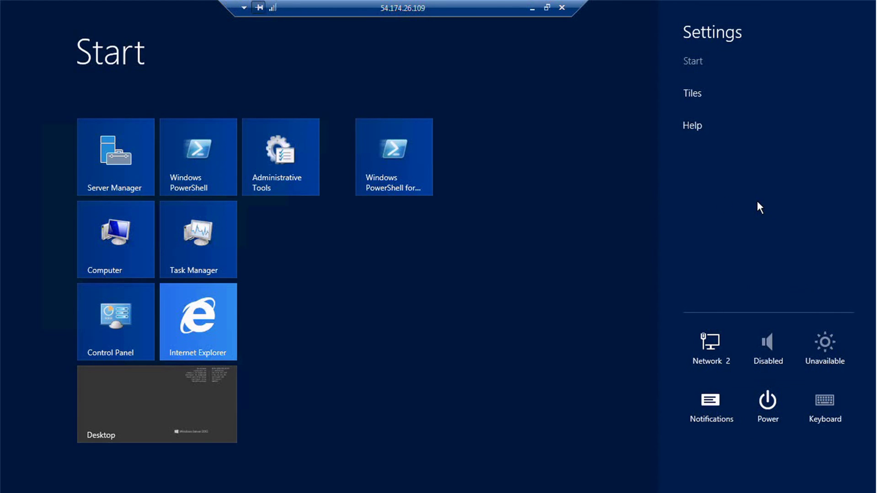
pyautogui.click(456, 267)
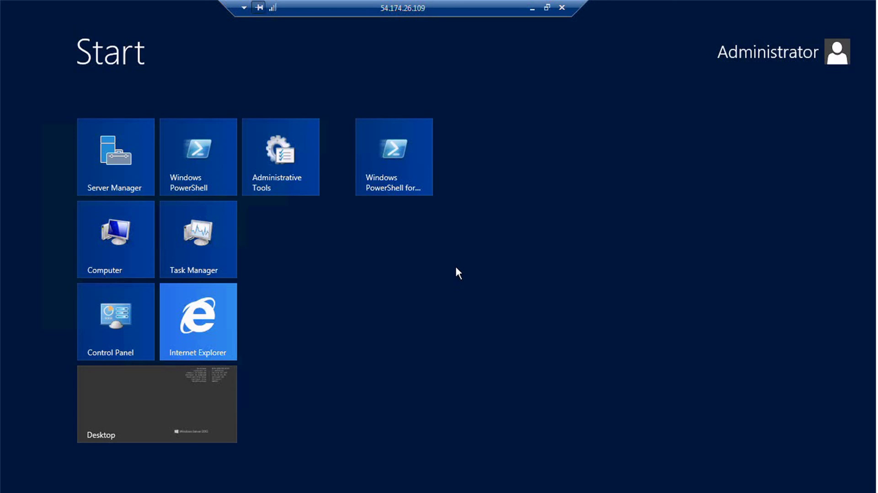
# - Look through the full list of apps installed on the server and return to the Start screen
pyautogui.rightClick(456, 267)
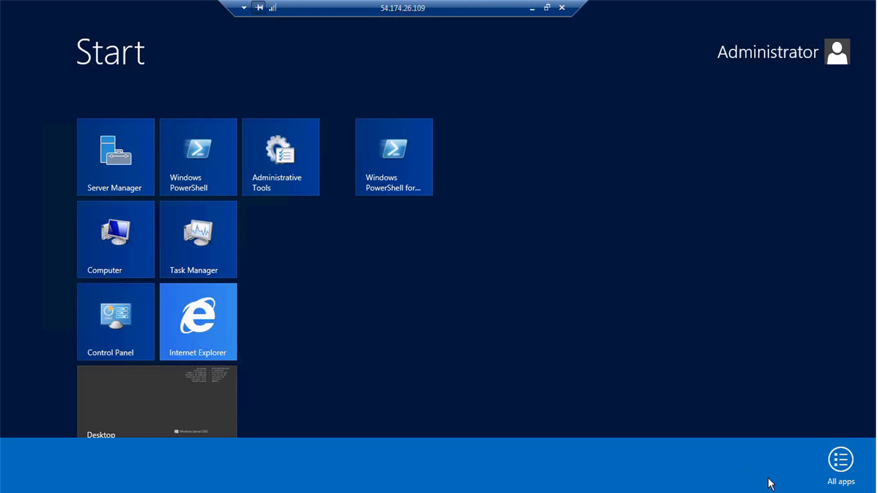
pyautogui.click(842, 460)
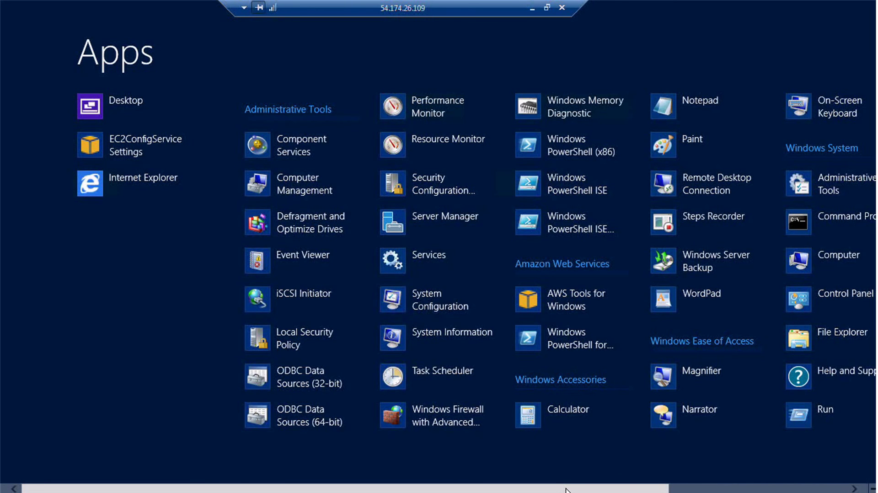
pyautogui.moveTo(565, 489); pyautogui.dragTo(527, 491)
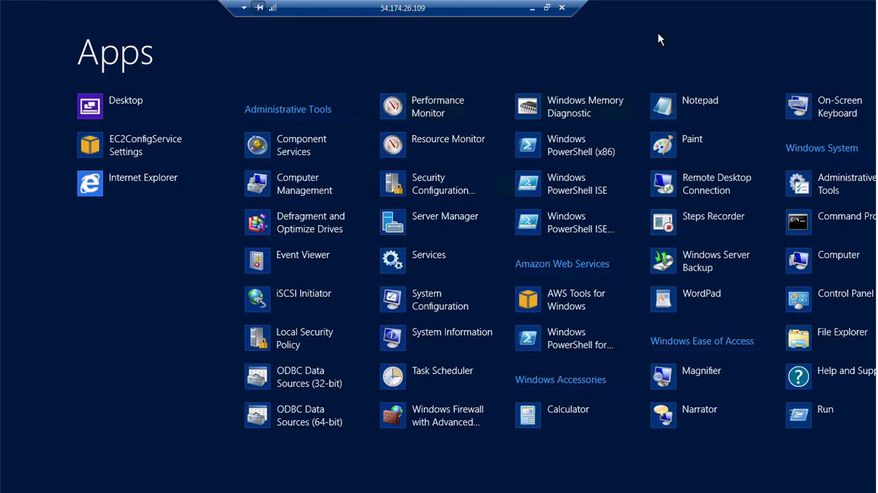
pyautogui.press('Escape')
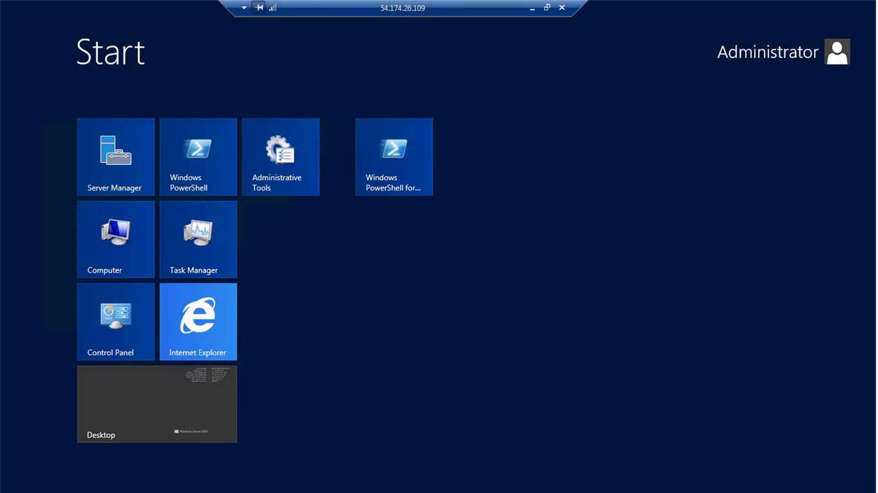
# - Go to the server's desktop and open File Explorer at Computer to show its drives
pyautogui.press('super')
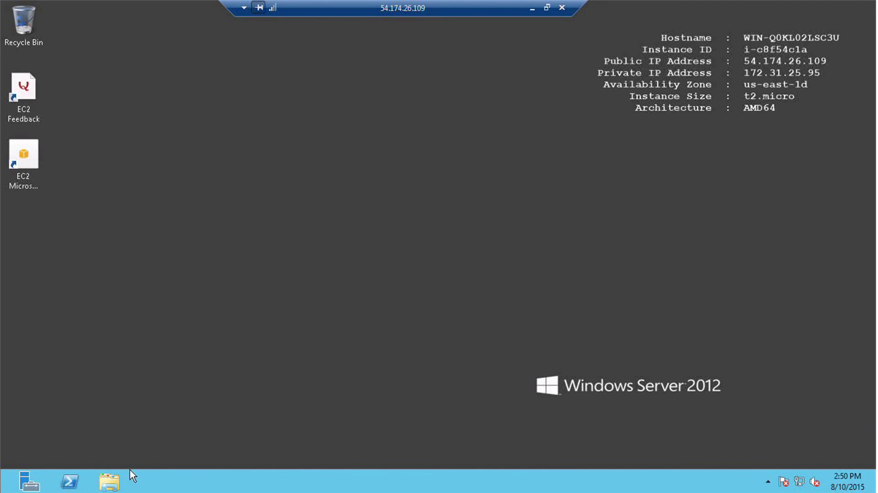
pyautogui.click(110, 481)
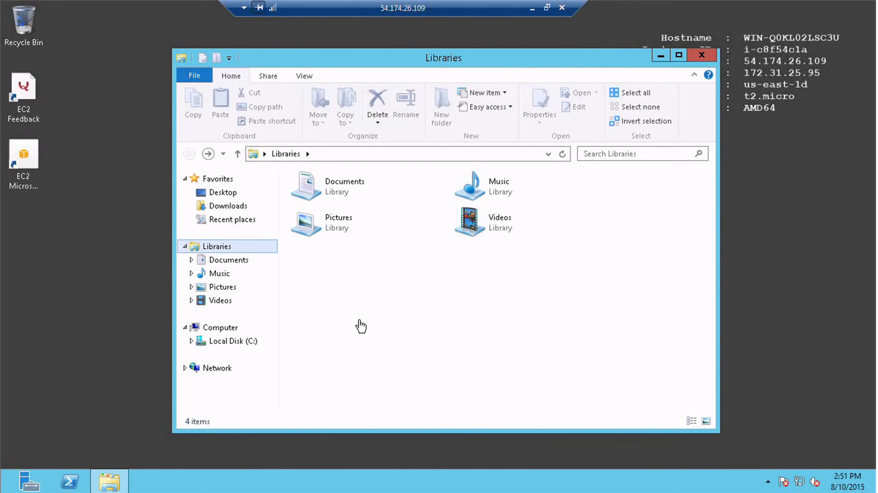
pyautogui.click(217, 333)
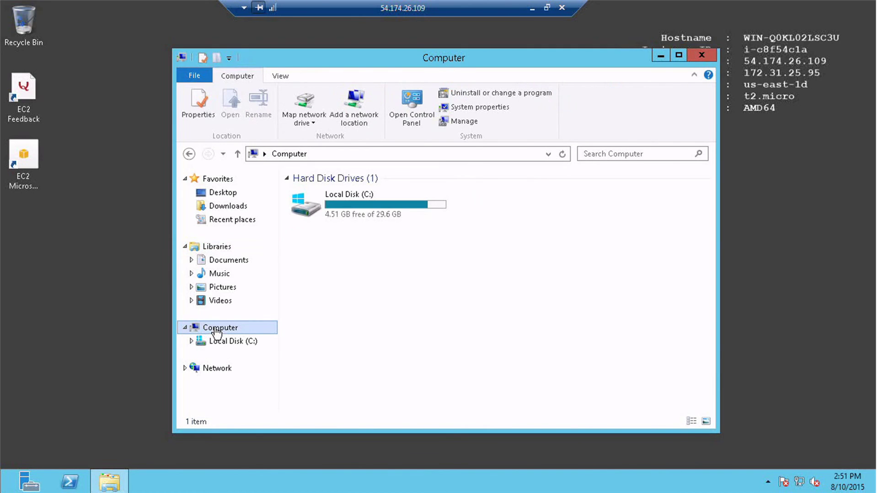